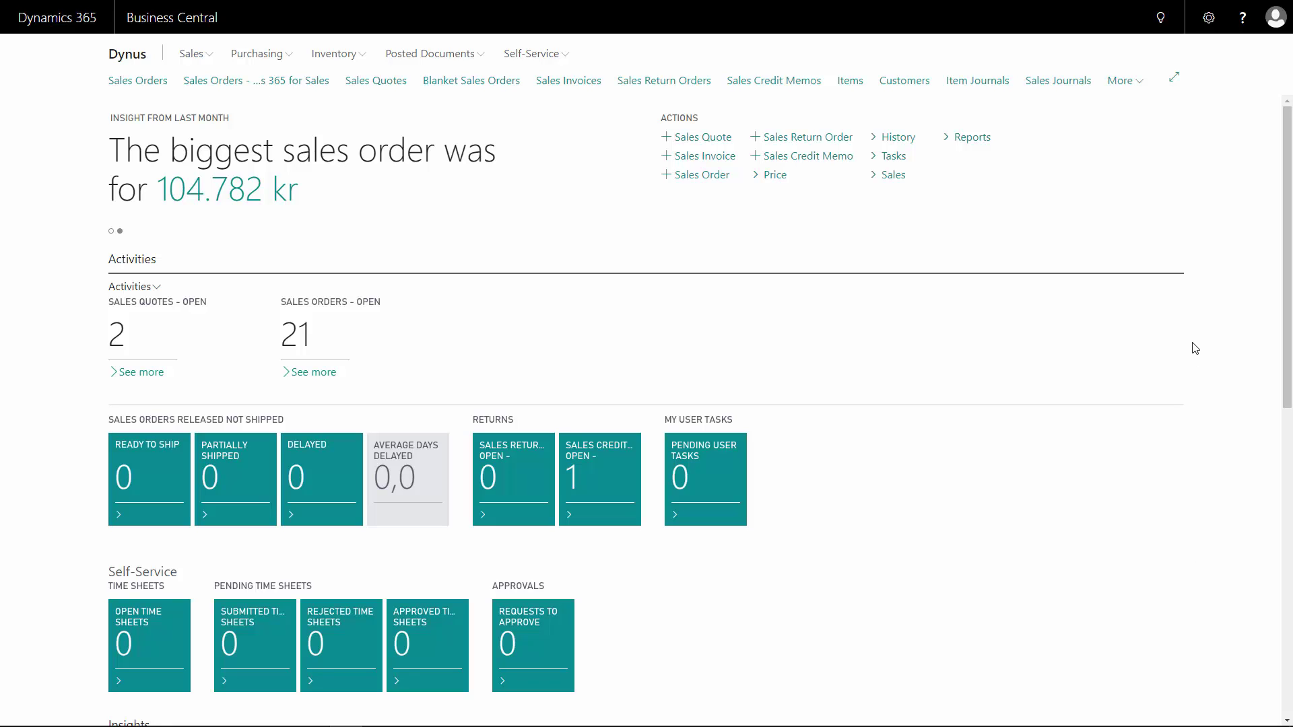
Step: Search Tell Me for 'currenc' to list currency-related pages, including Currencies
click(1162, 20)
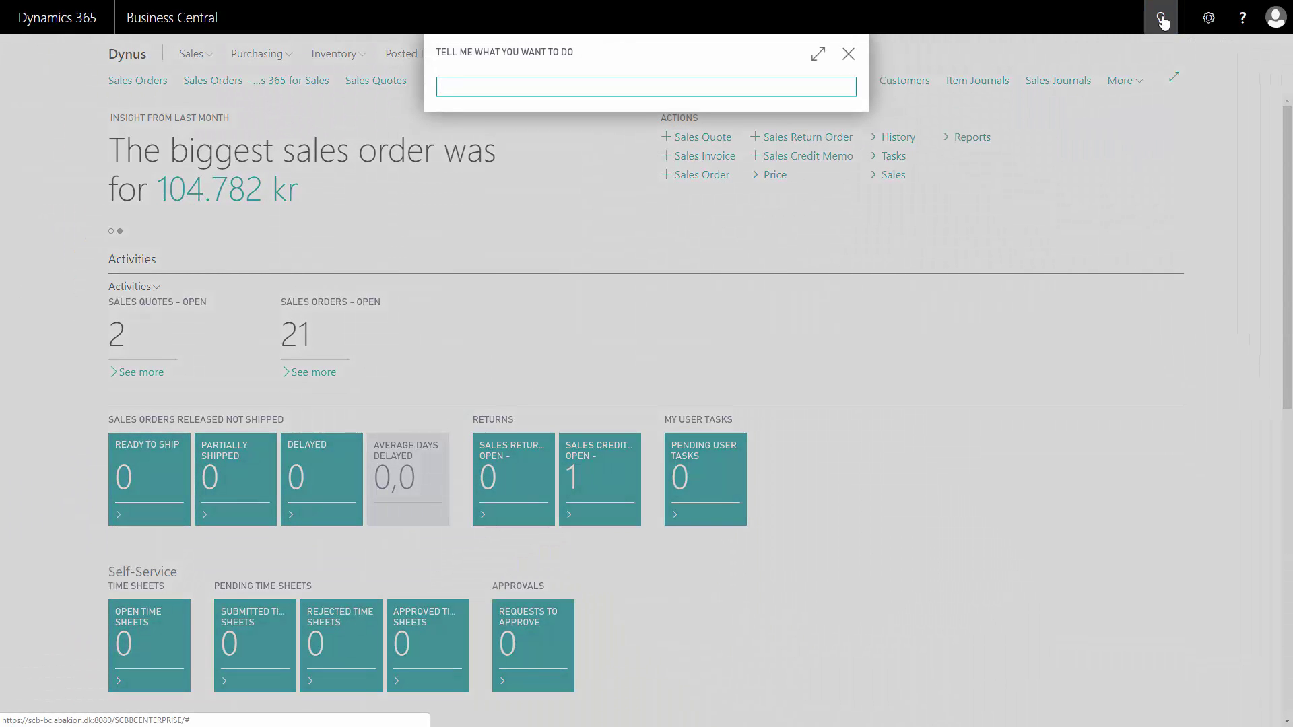
text(currency)
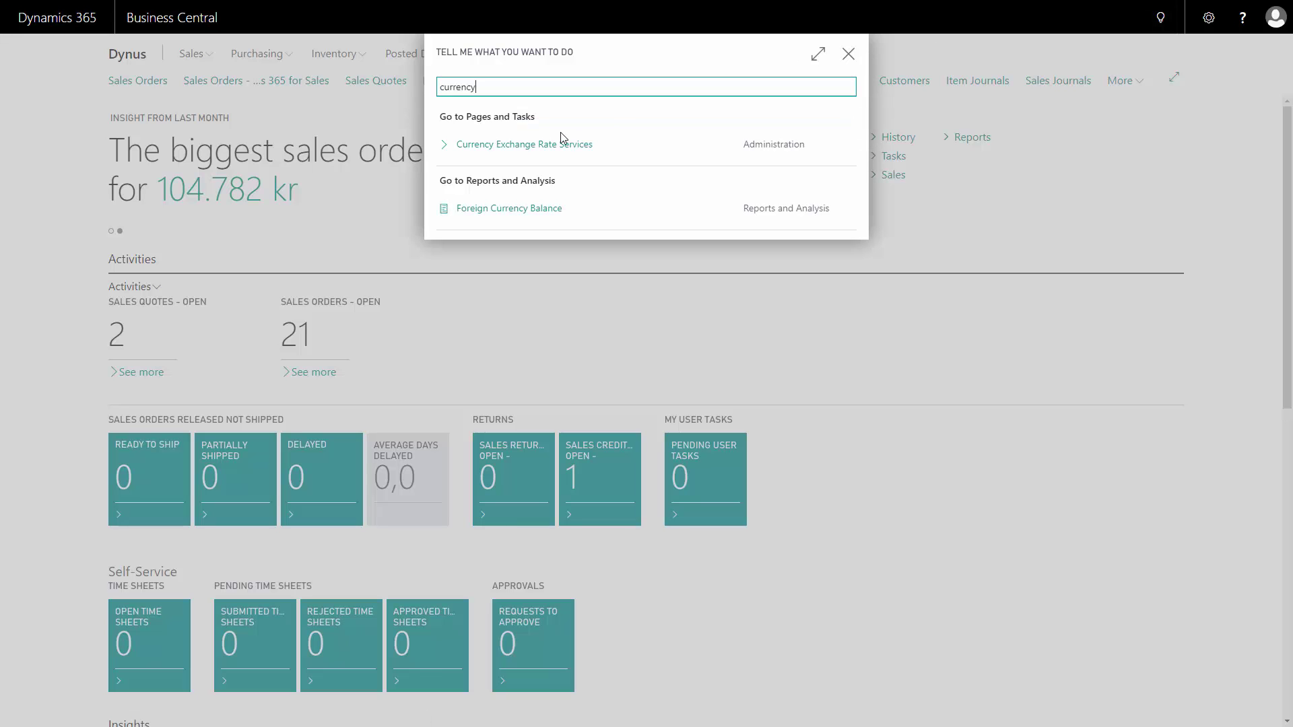
key(BackSpace)
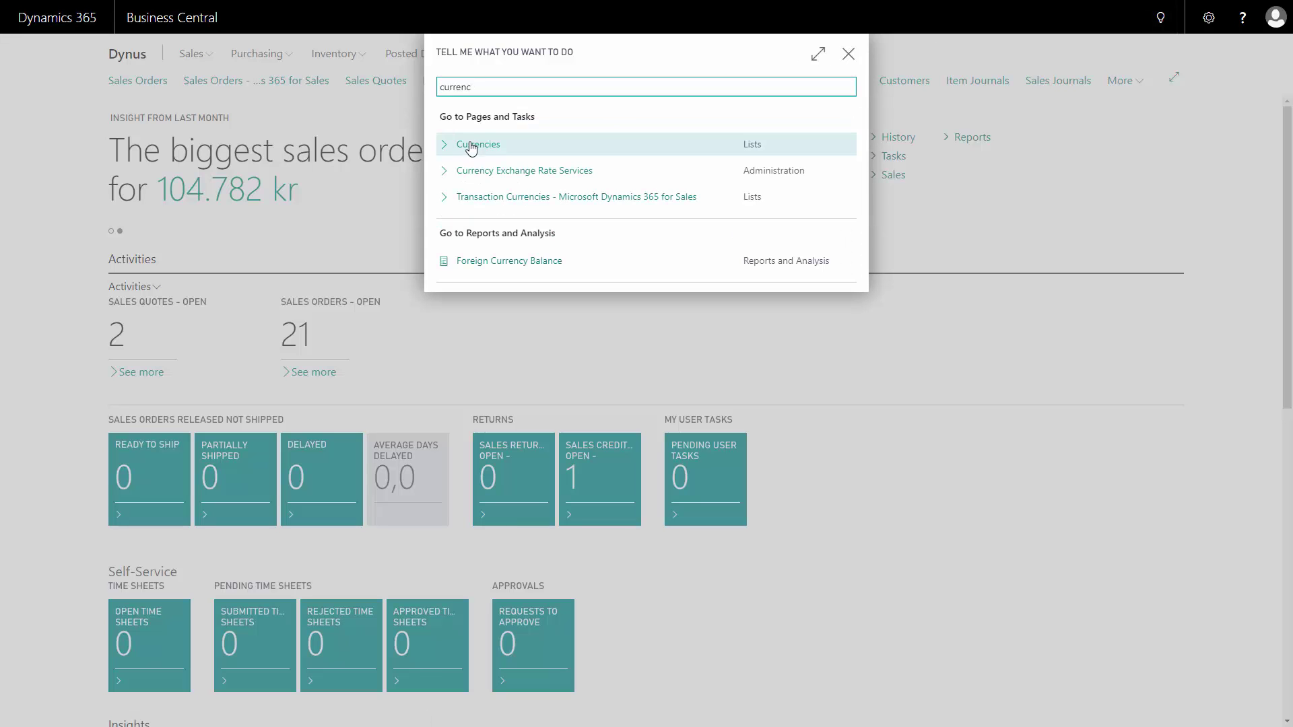
Step: Open the Currencies list and leave the EUR row selected after checking DKK
click(472, 152)
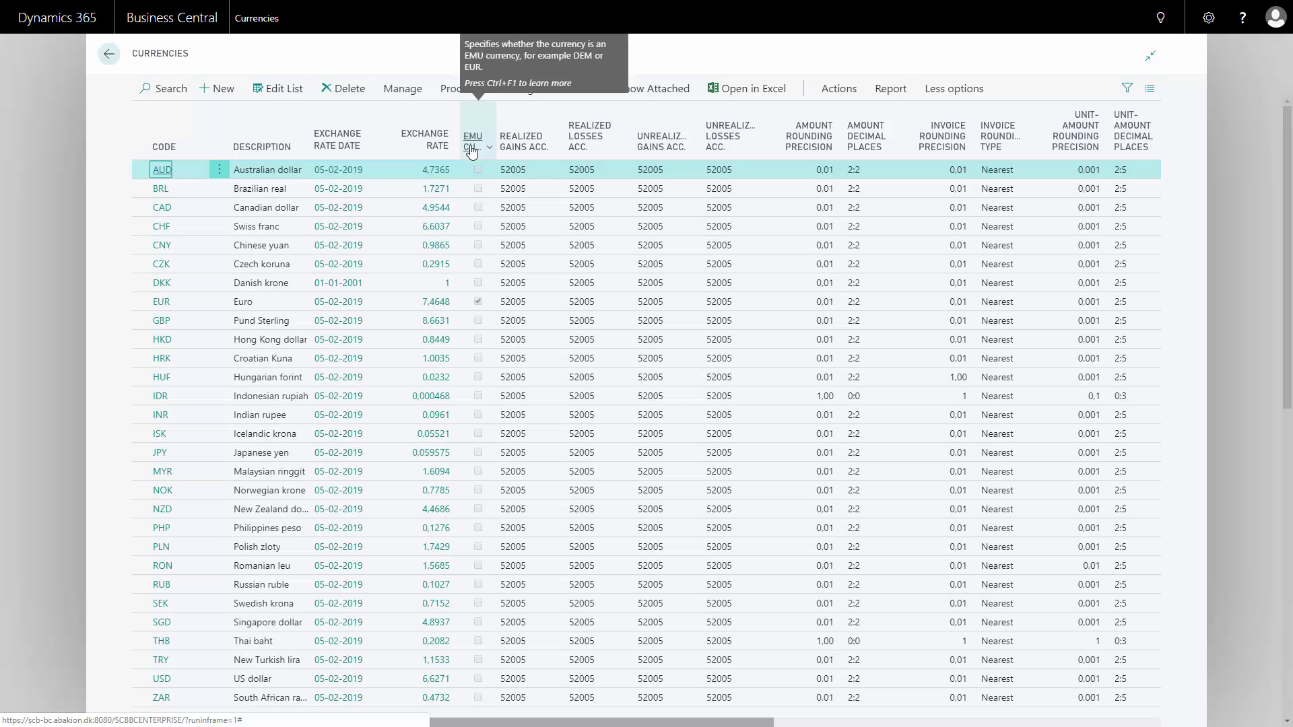
click(263, 306)
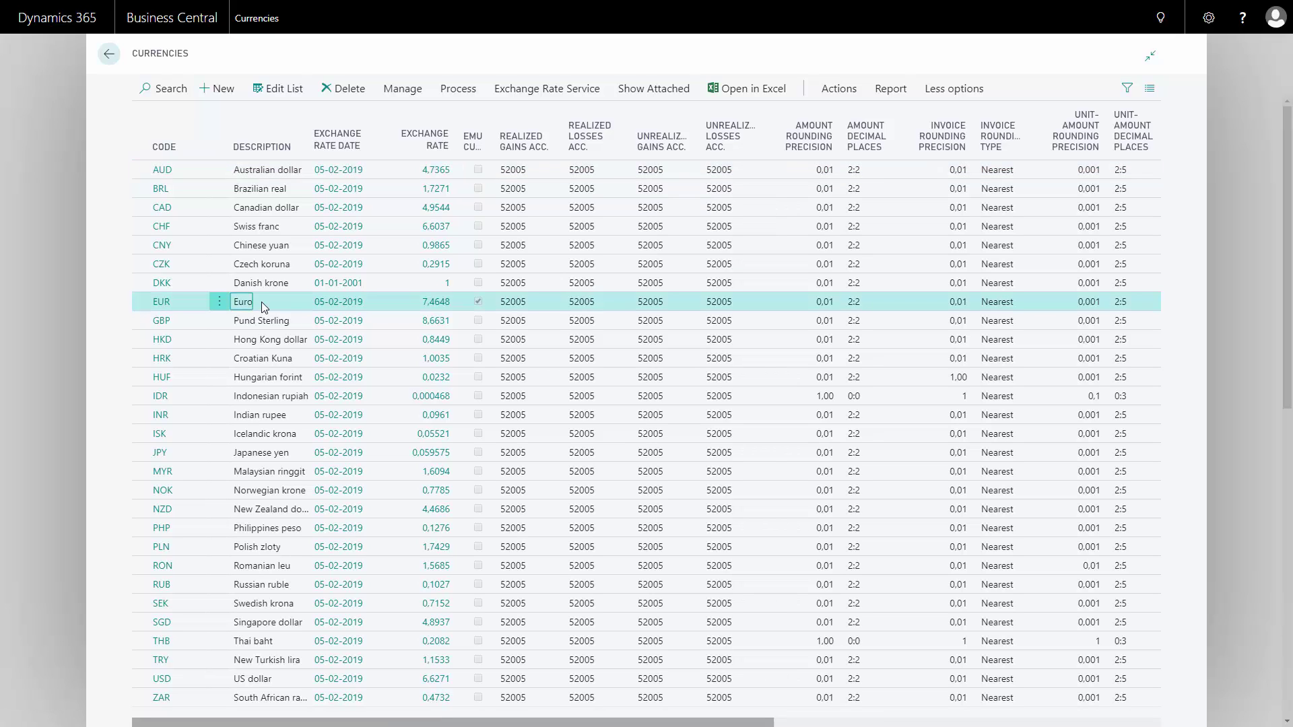
click(270, 285)
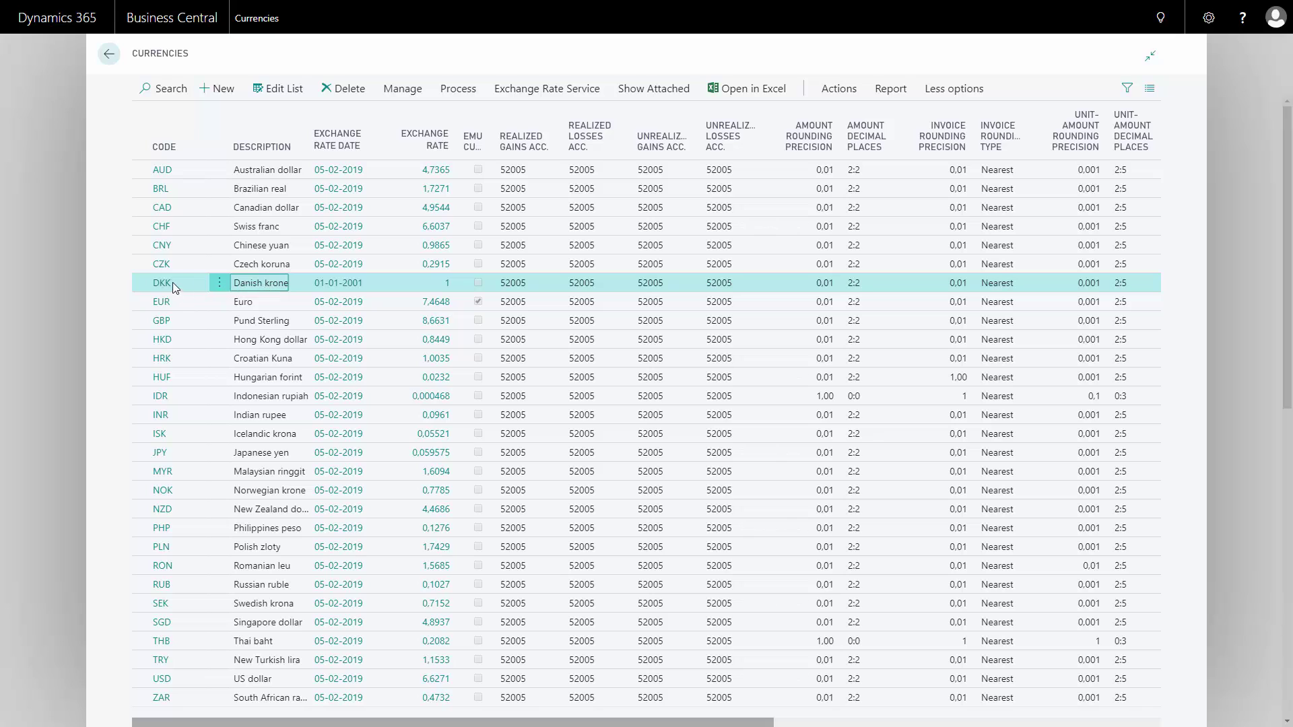
click(249, 303)
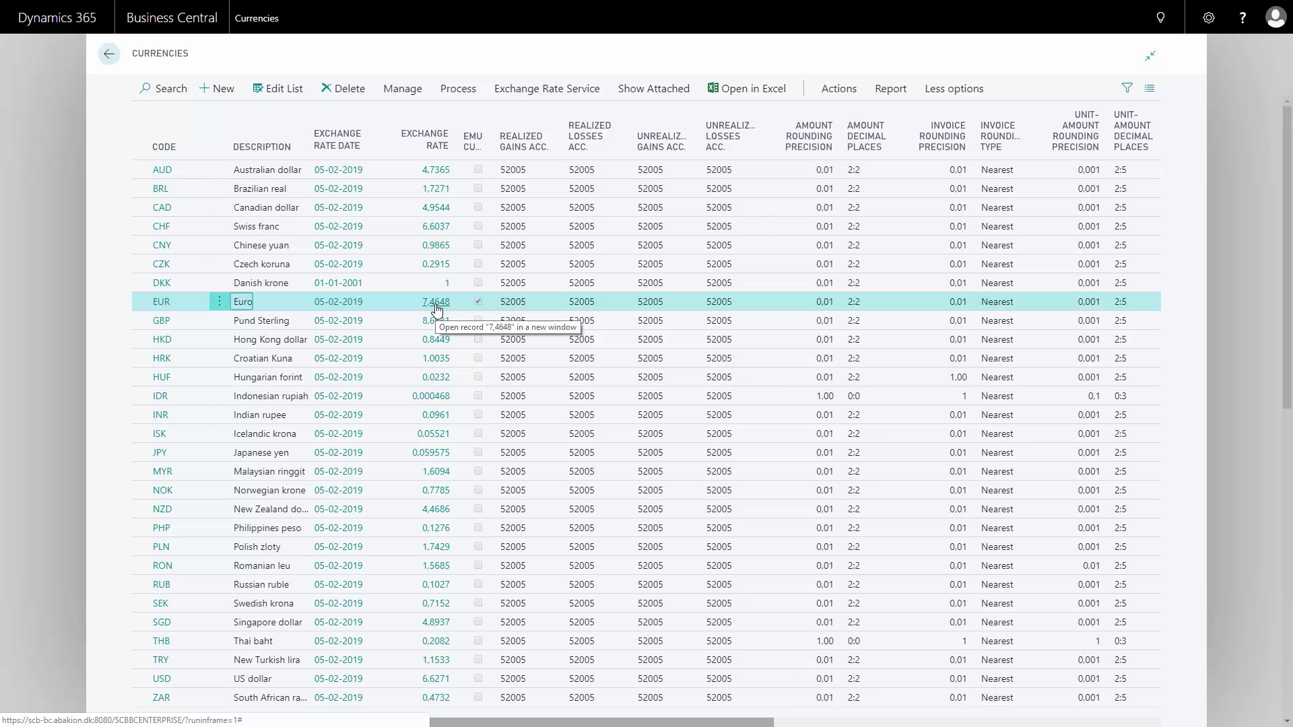
Step: Open the EUR Currency Exchange Rates page, showing the 05-02-2019 rate of 746.48
click(461, 94)
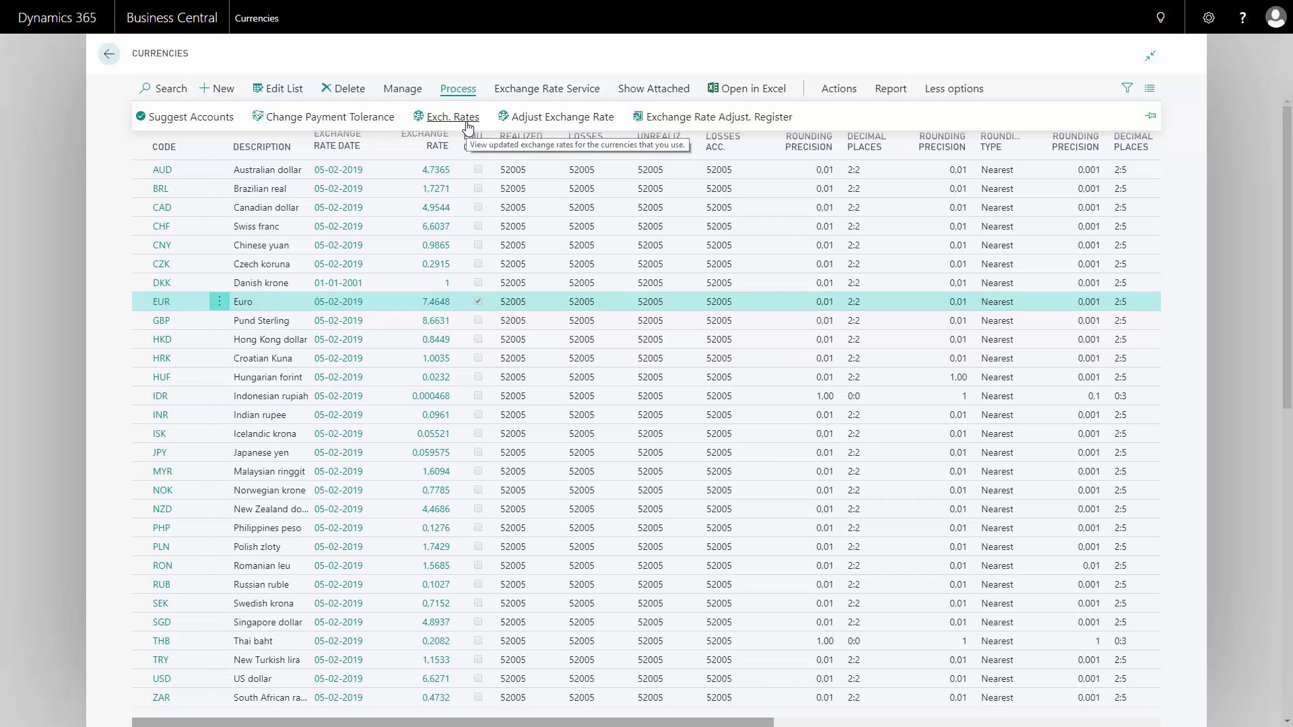
click(468, 120)
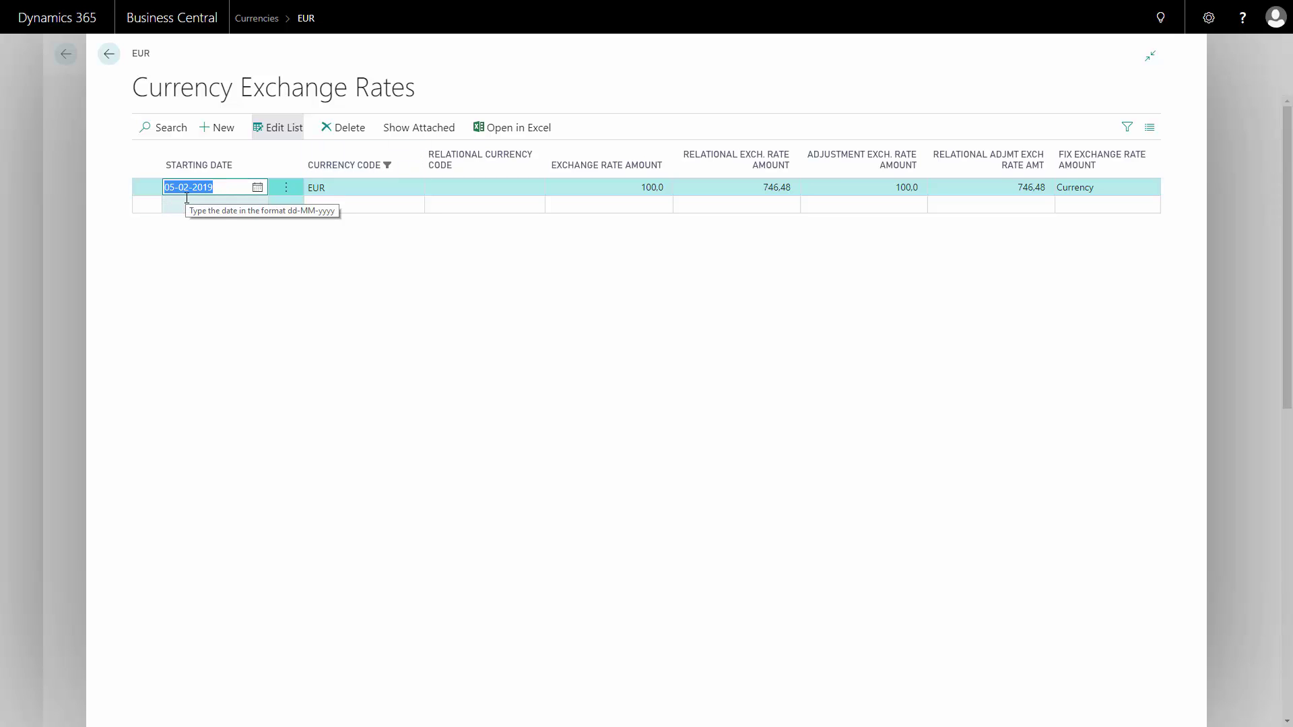
Step: Add a new EUR exchange rate line with starting date 01-04-2019
click(204, 187)
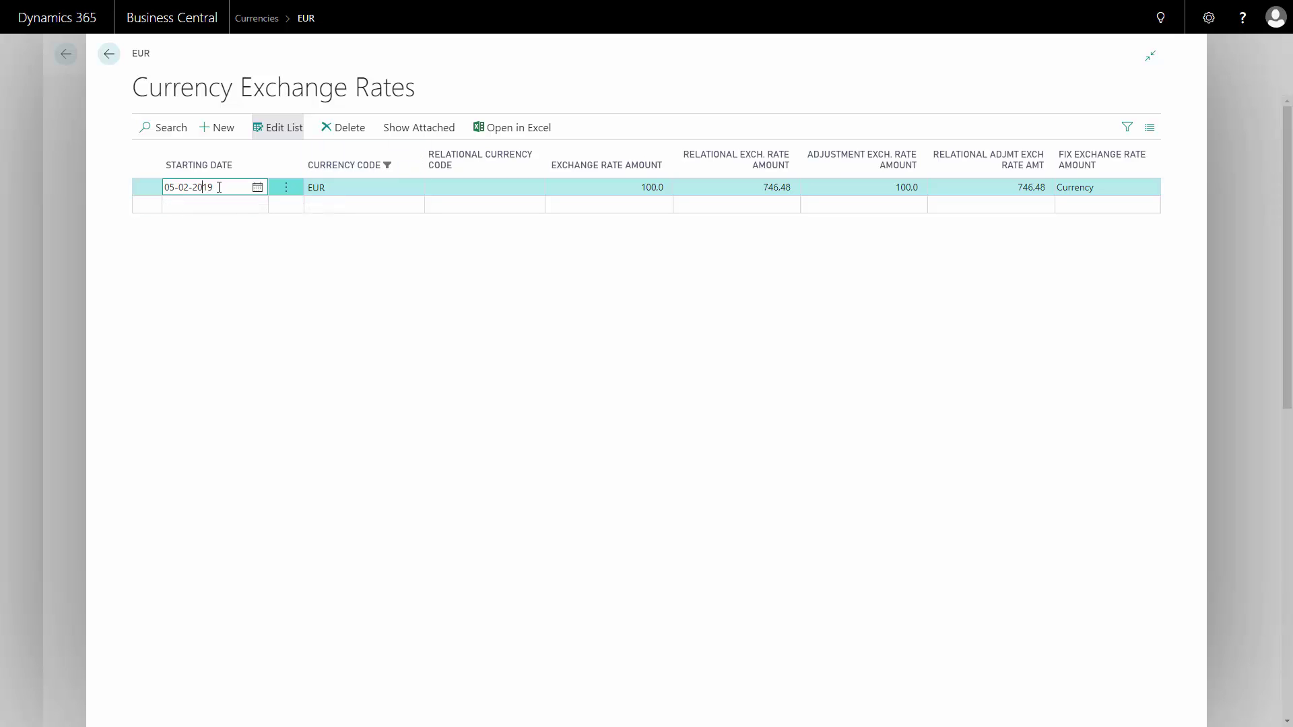
drag(219, 187, 153, 194)
click(204, 204)
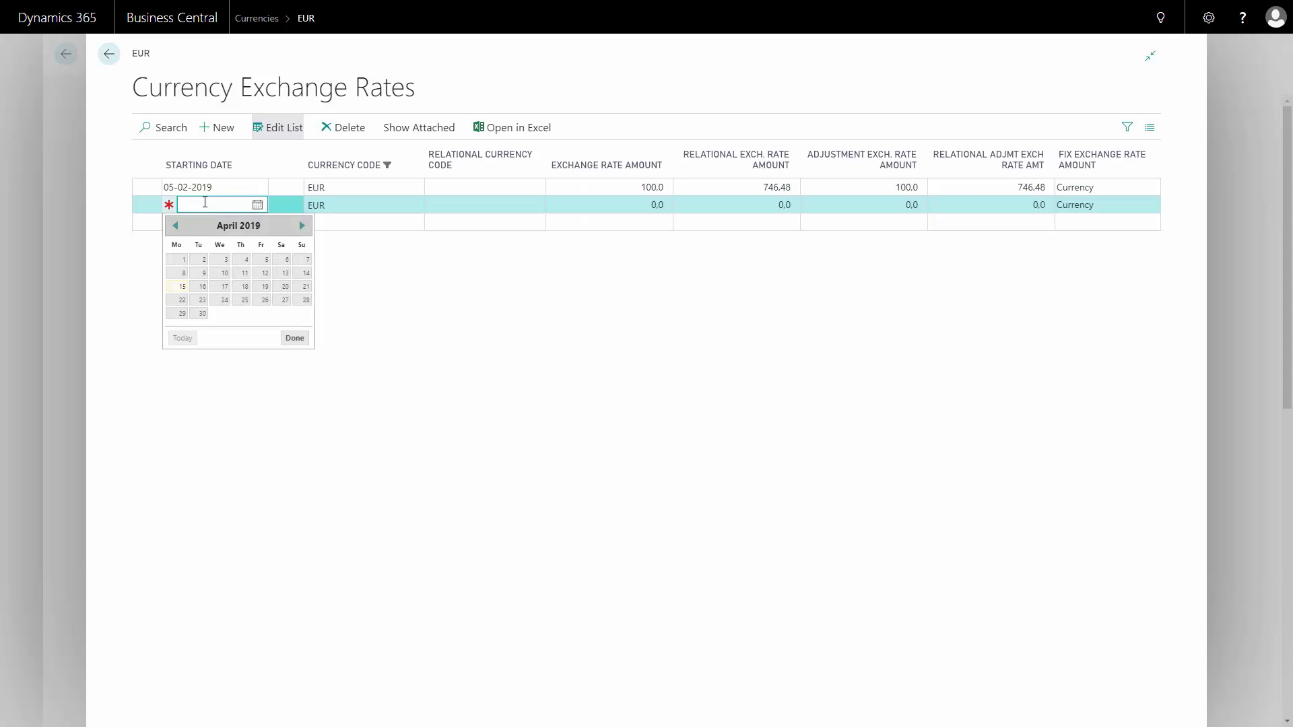
text(01)
text(-04)
key(Tab)
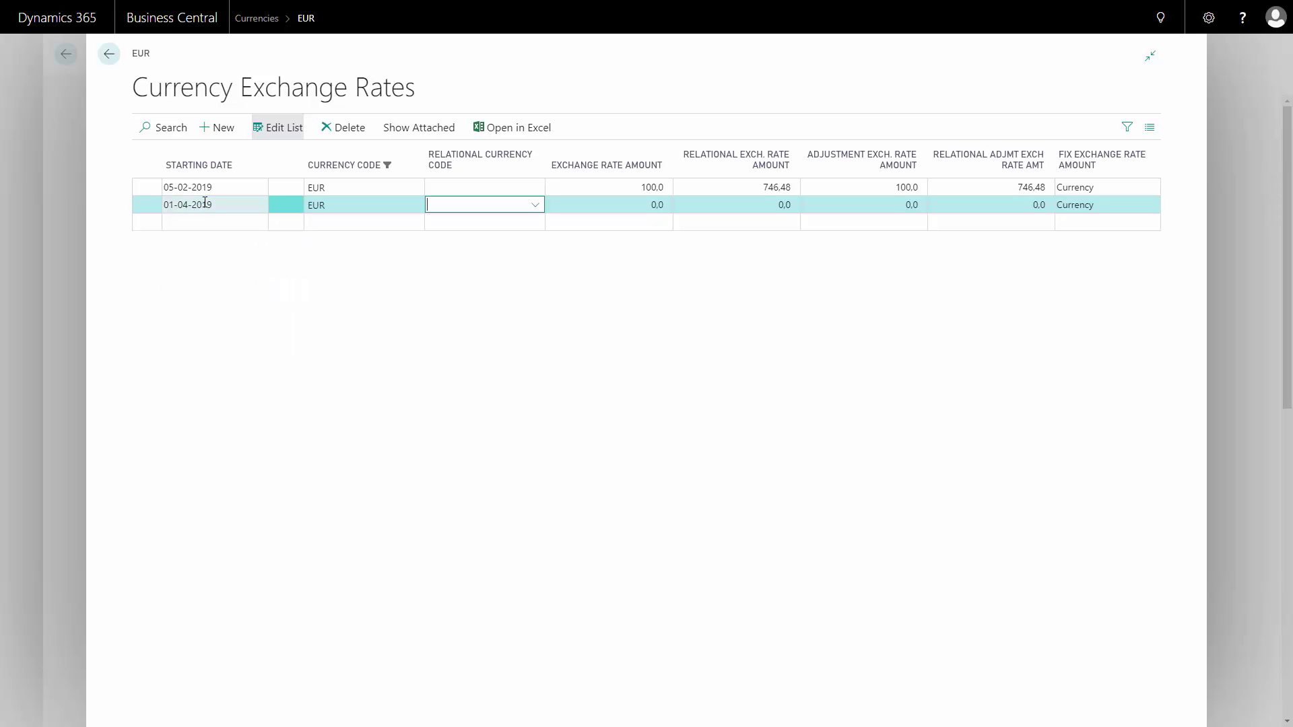
Step: Set the new line's relational exchange rate to 750 and adjustment rate to 752
click(643, 200)
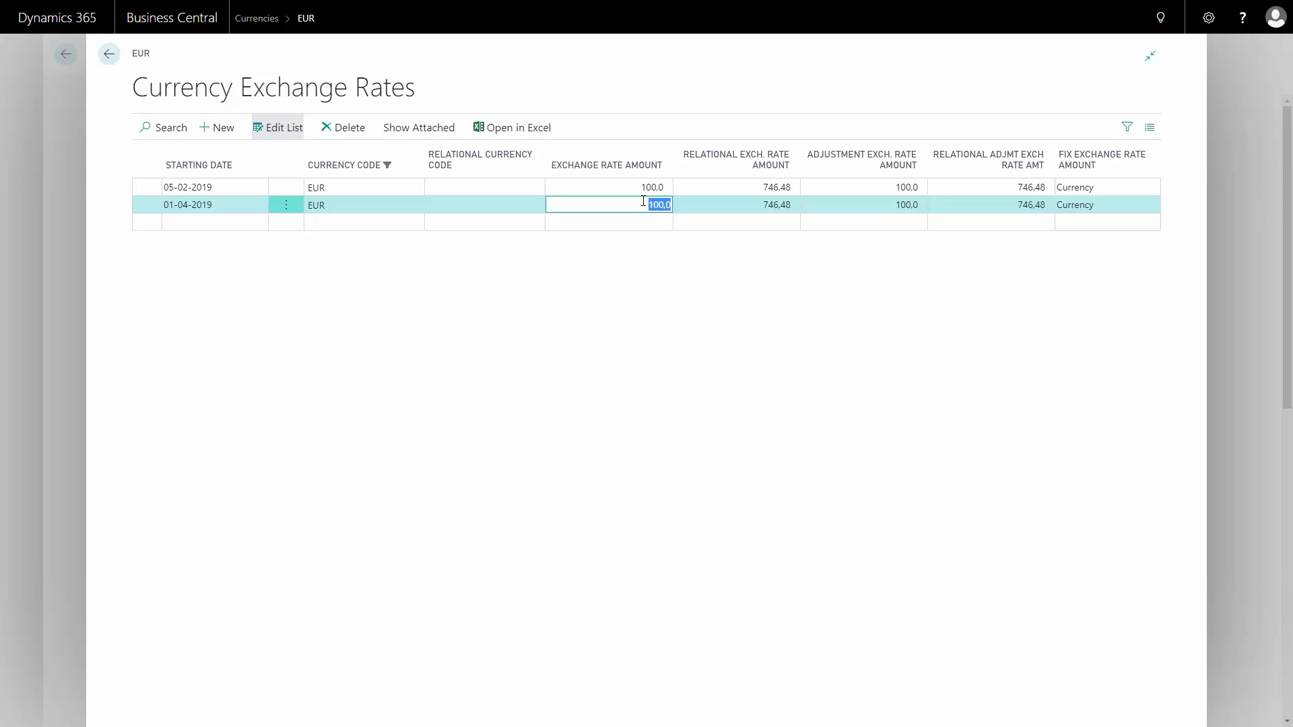
key(Tab)
text(750)
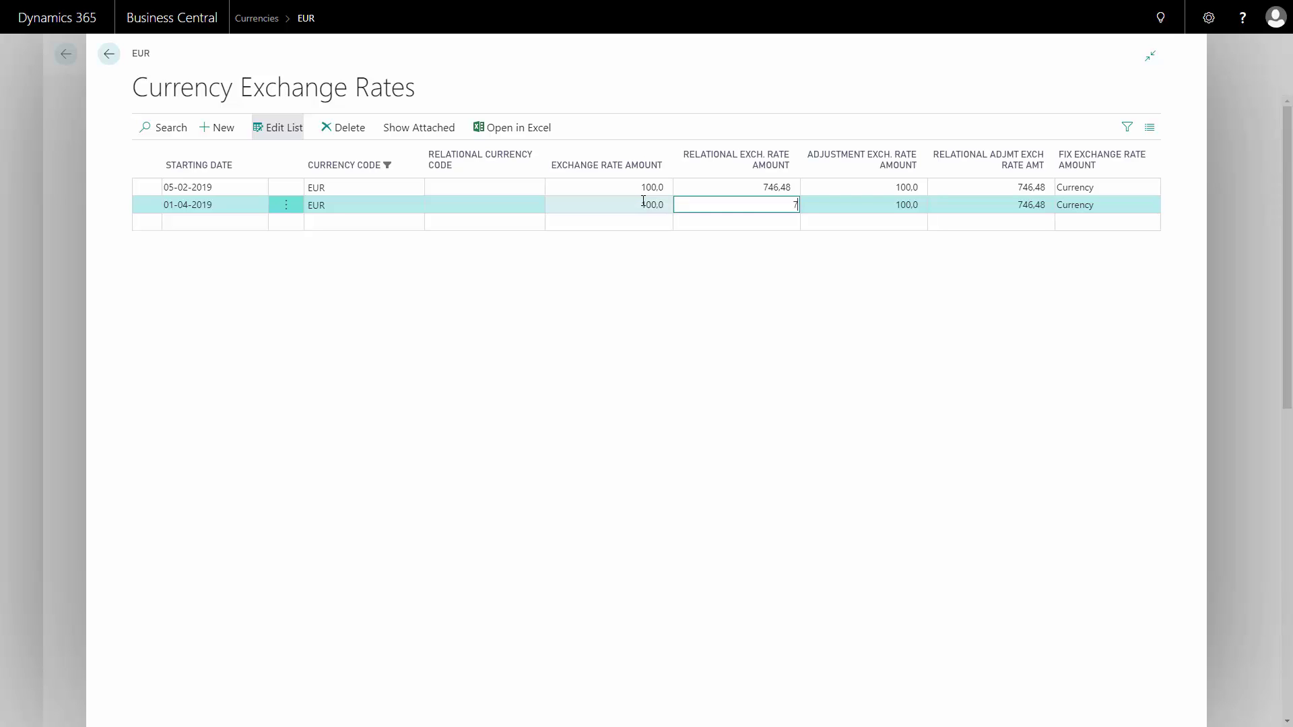
key(Tab)
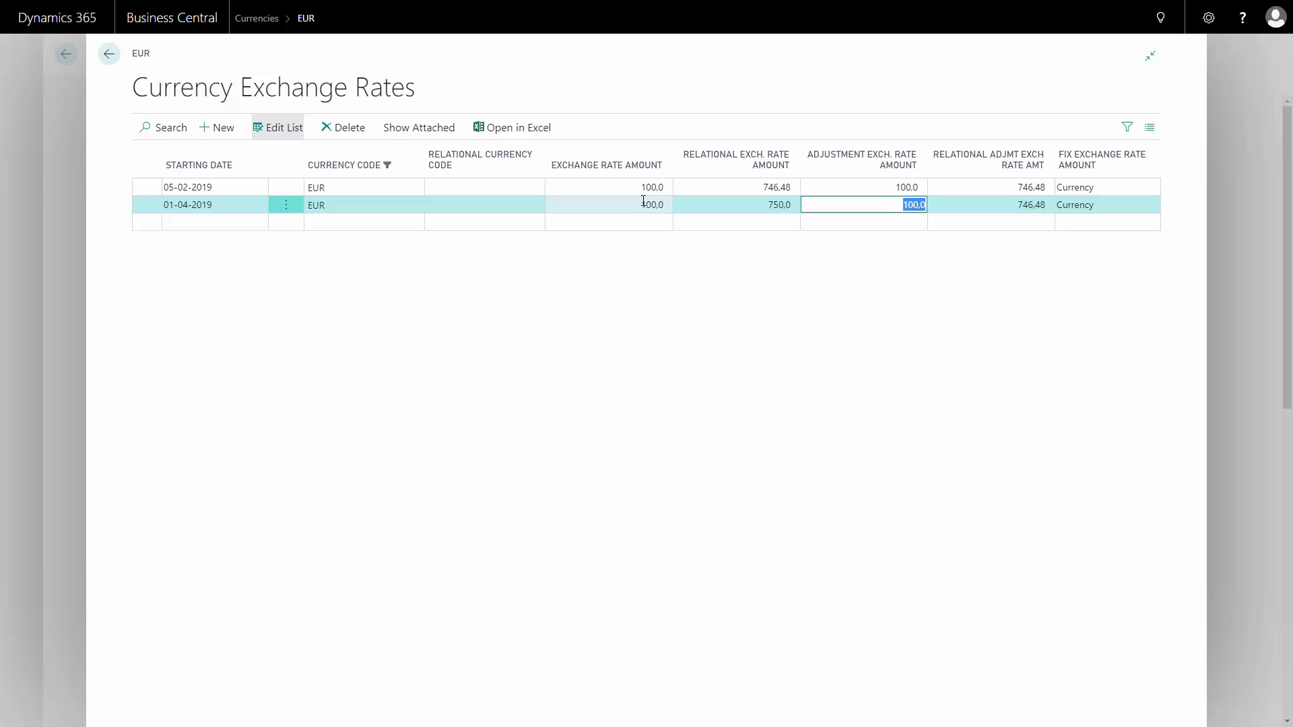
key(Tab)
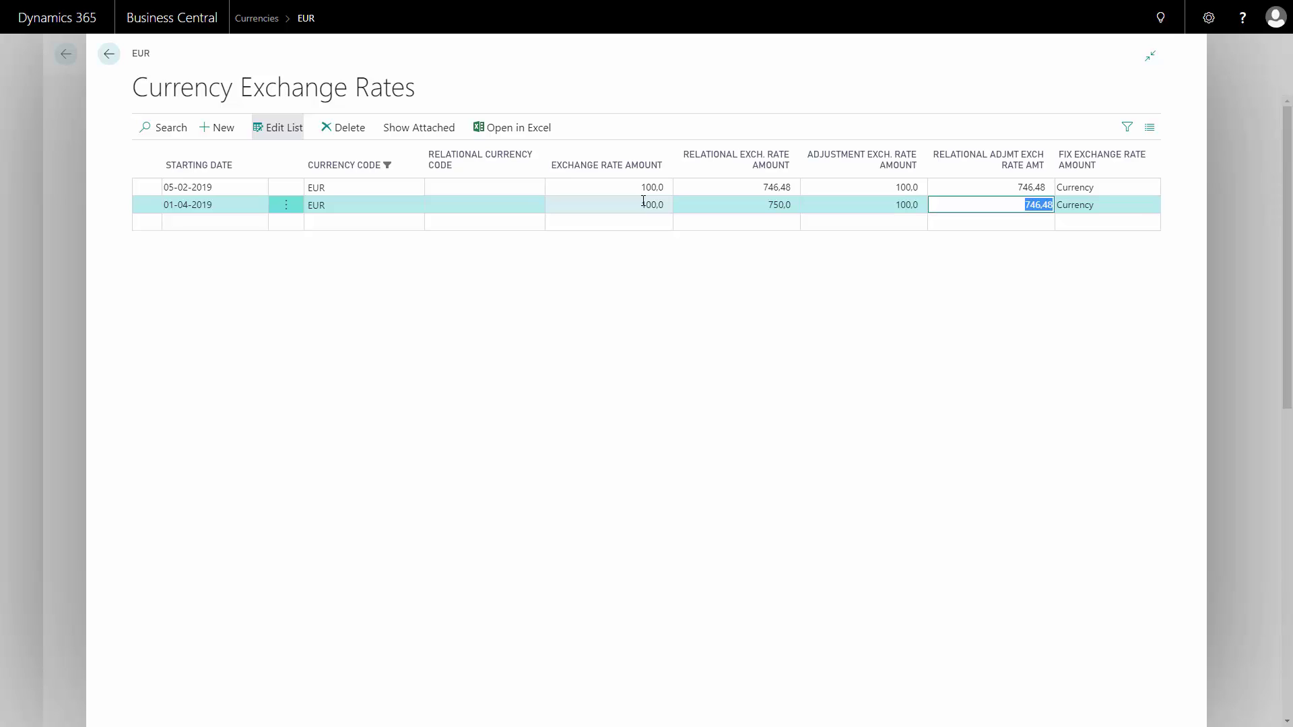
text(75)
text(2)
key(Up)
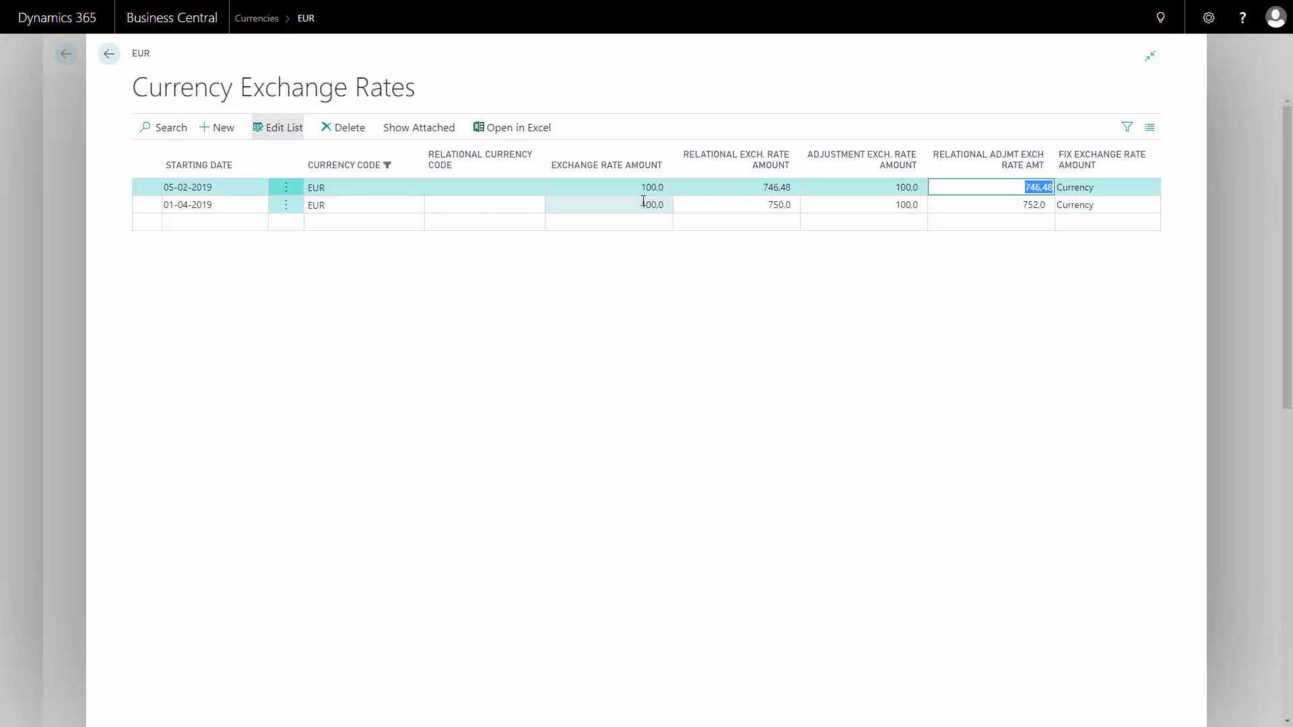
click(692, 204)
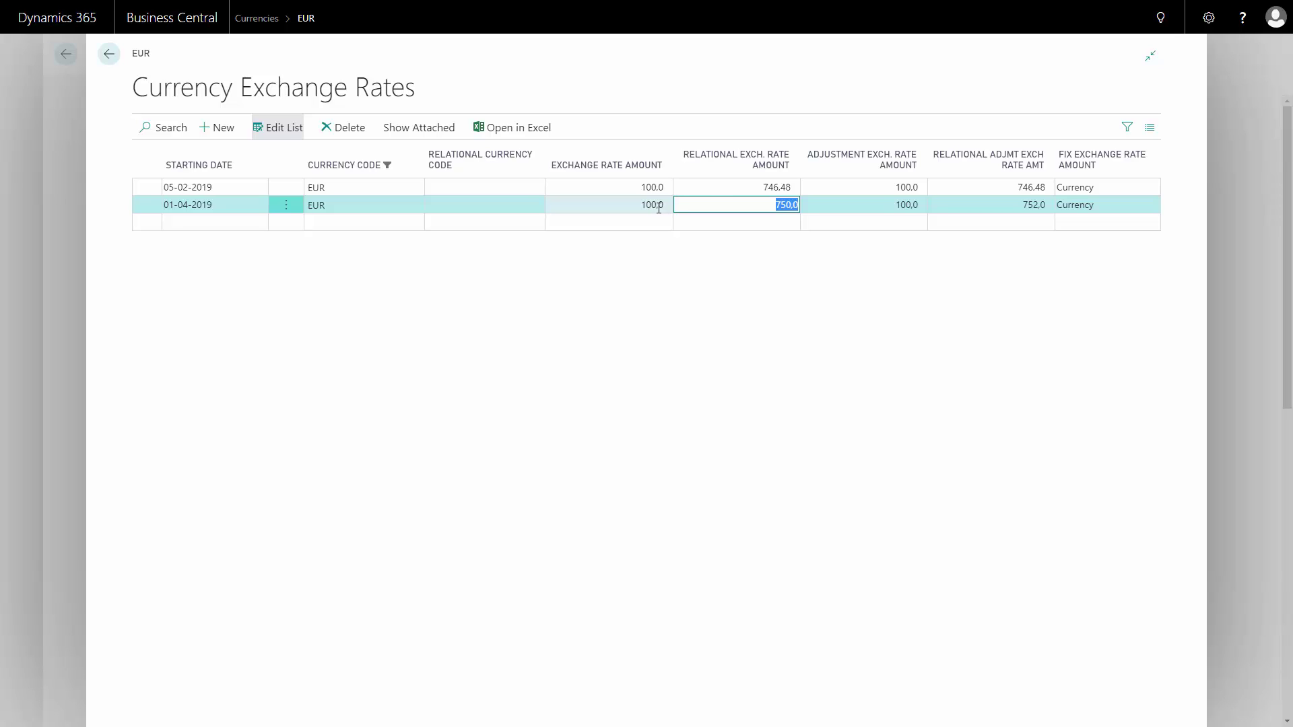
click(983, 206)
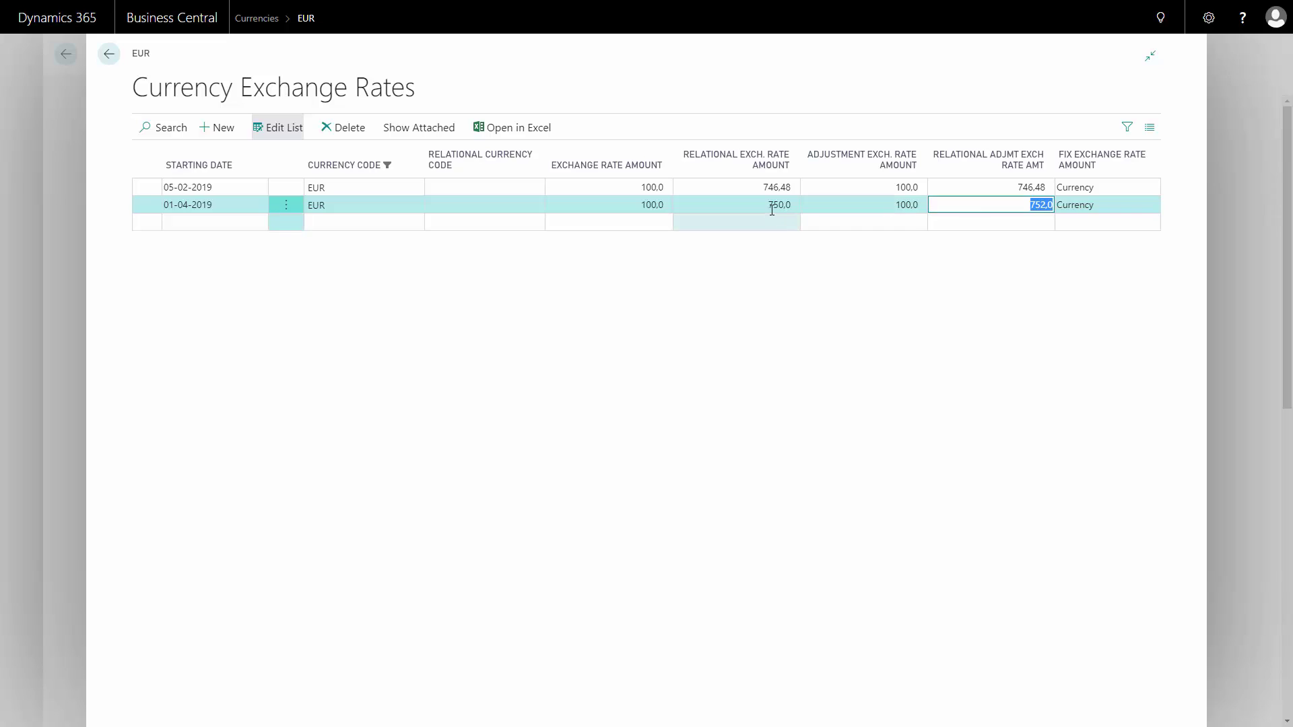
click(749, 203)
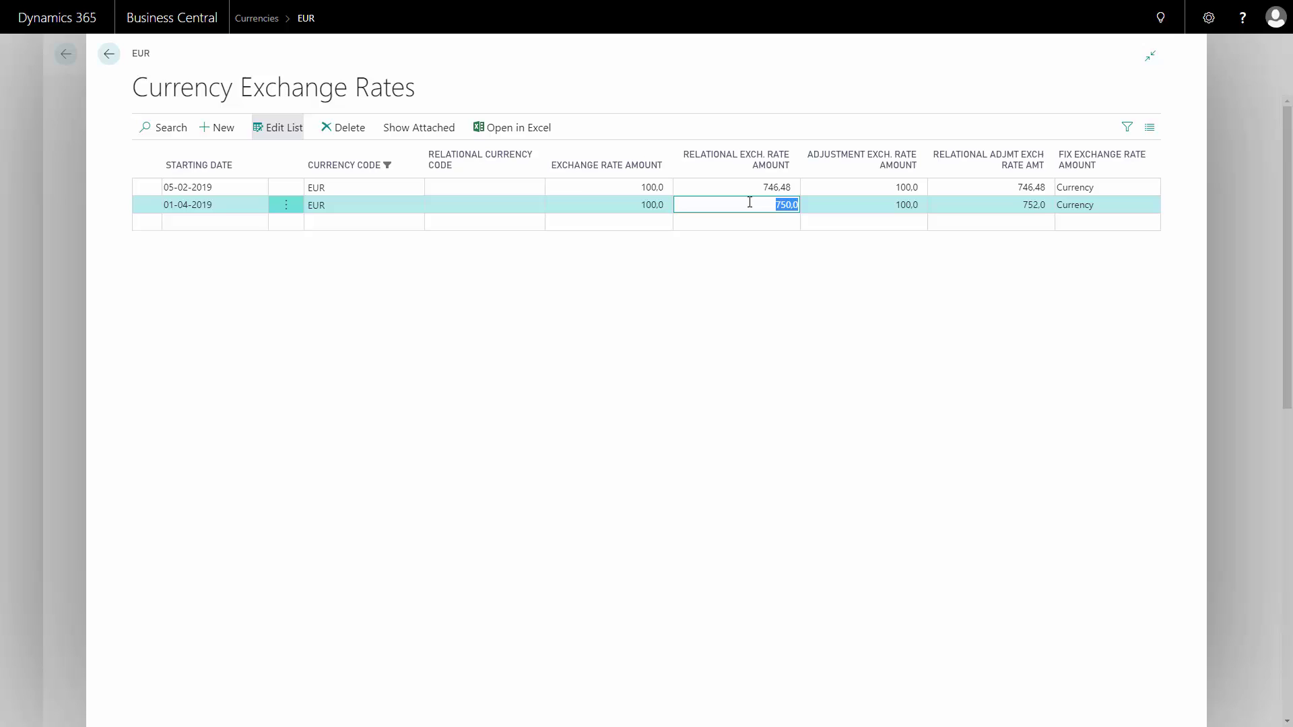
click(980, 206)
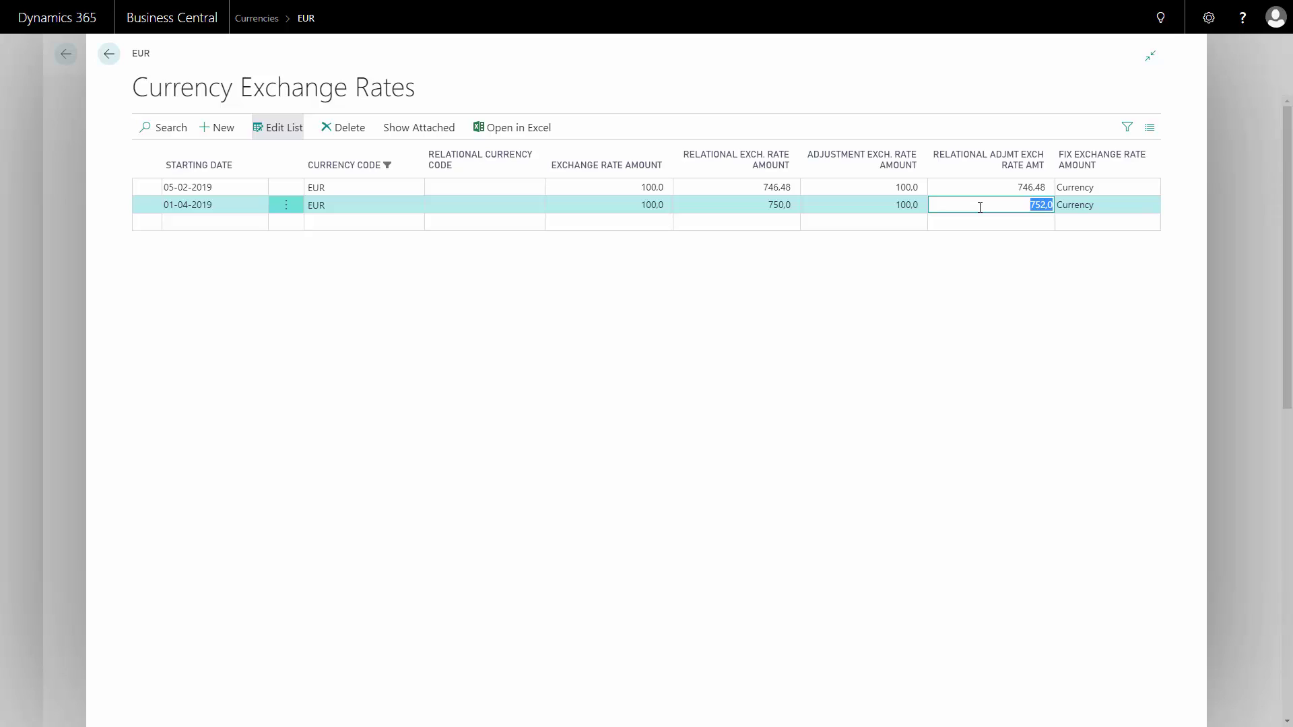
click(1190, 614)
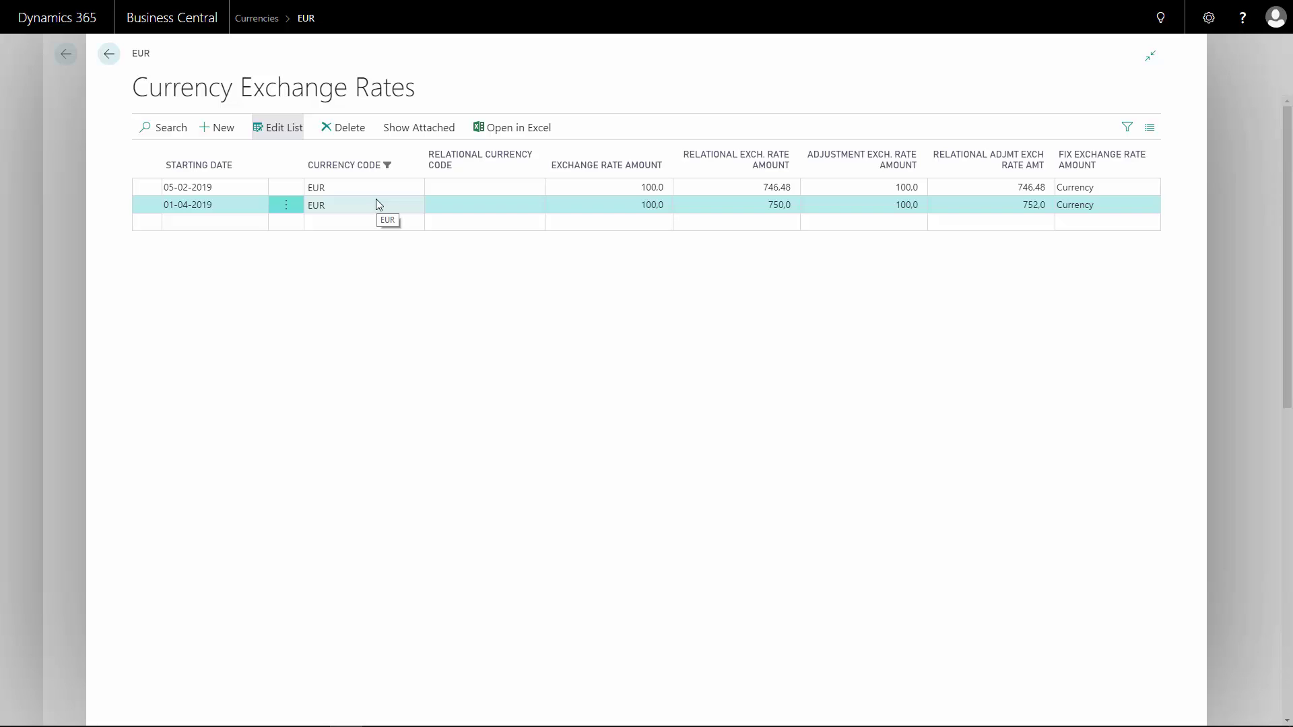
Step: Return to Currencies, where EUR now shows rate 7.5 dated 01-04-2019
click(107, 57)
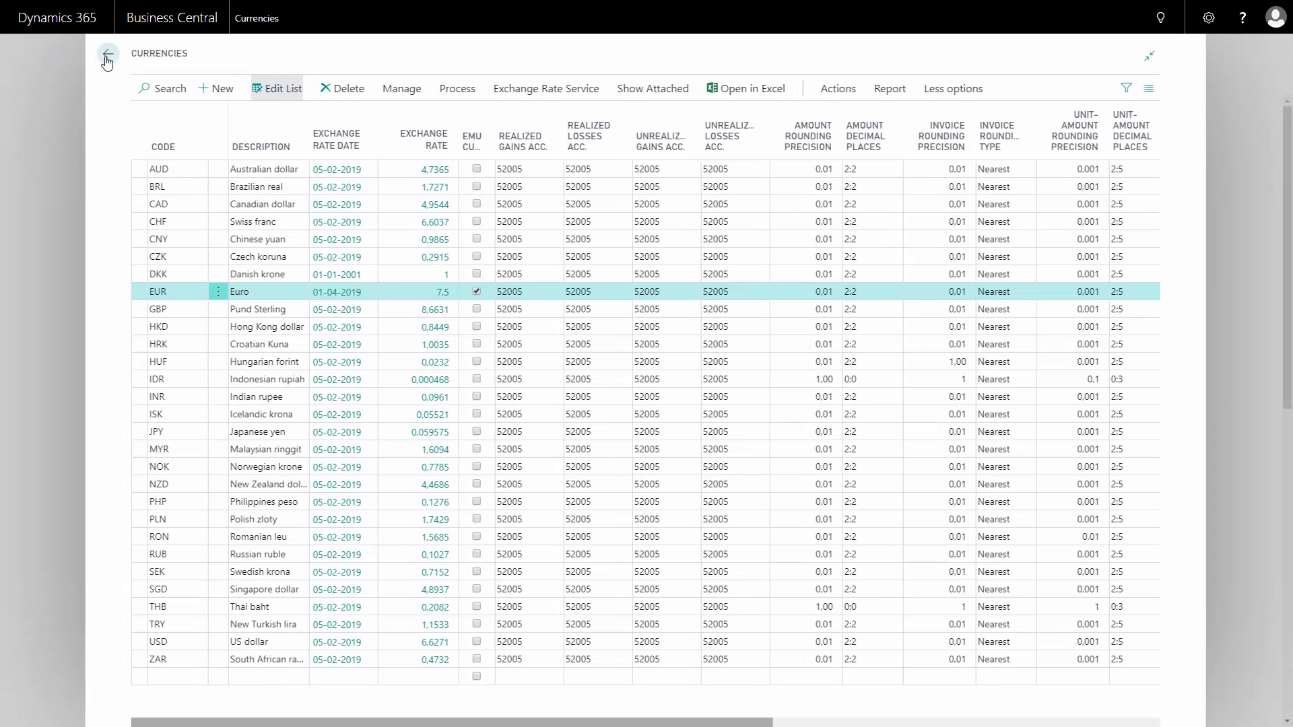
click(546, 96)
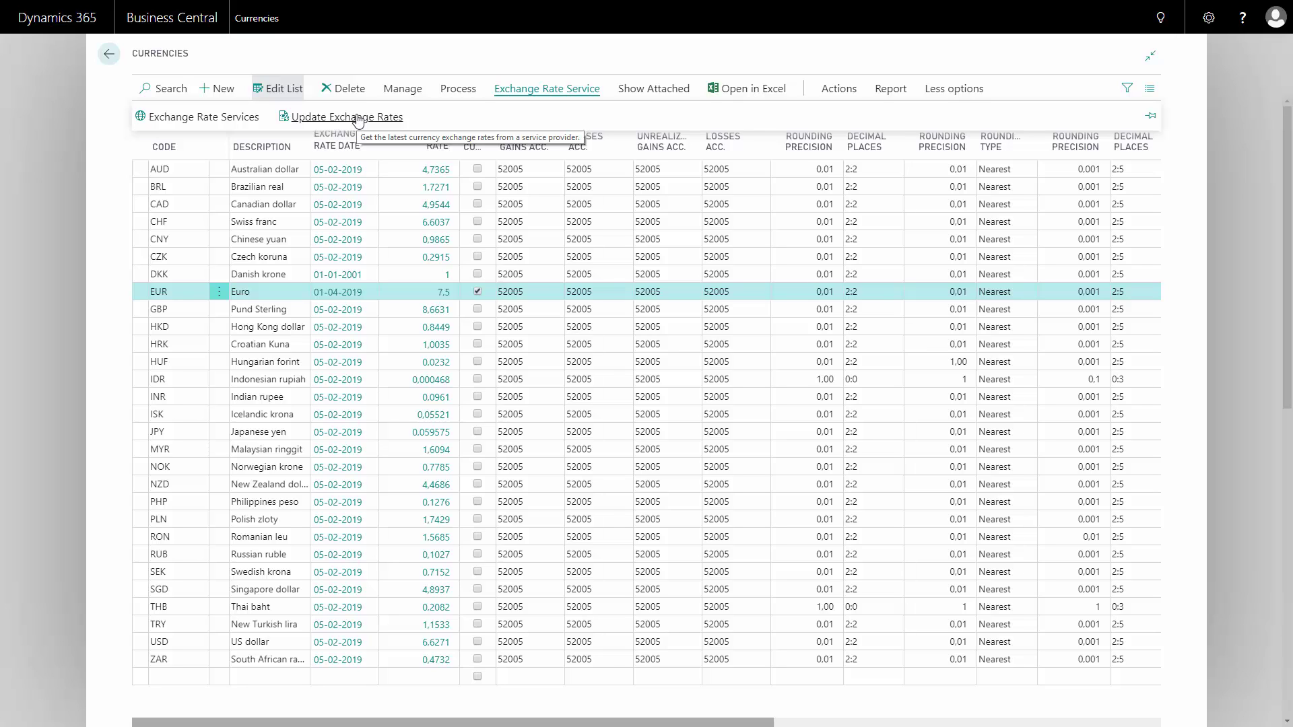
Step: Enable the DKK BASE exchange rate service (Central bank of Denmark), then go back to Currencies
click(215, 125)
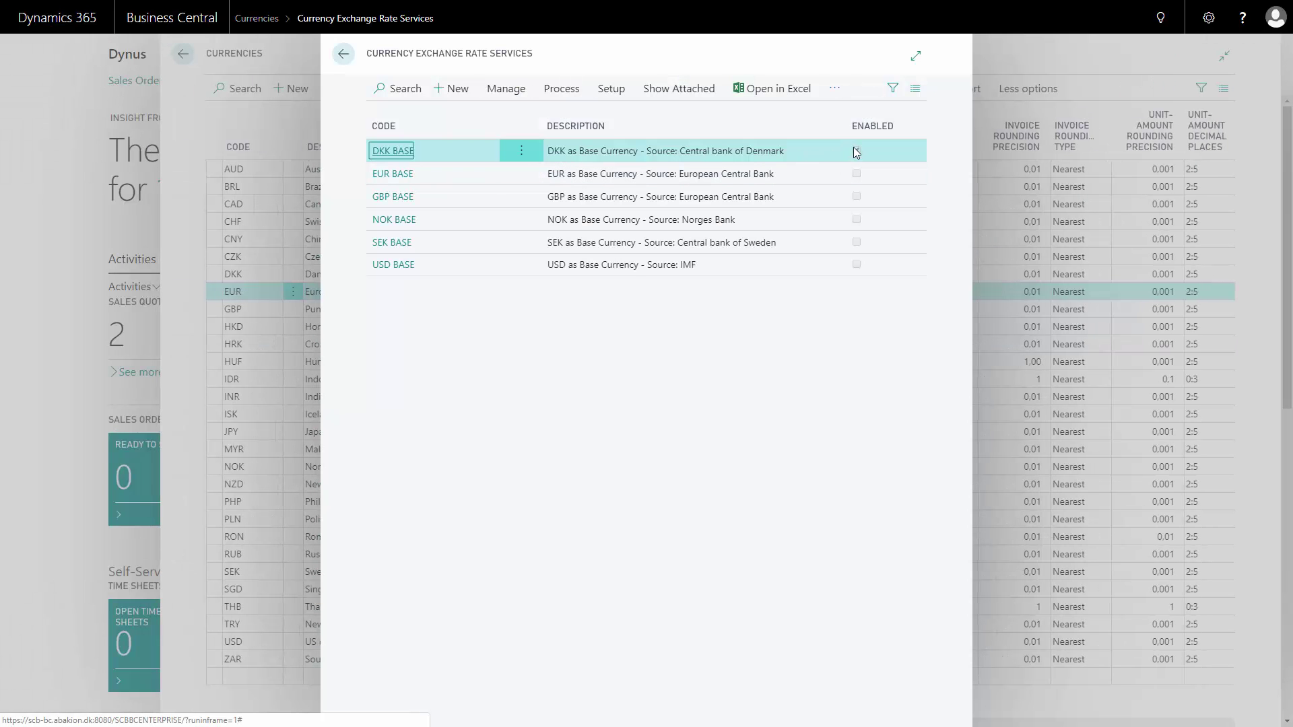
click(856, 151)
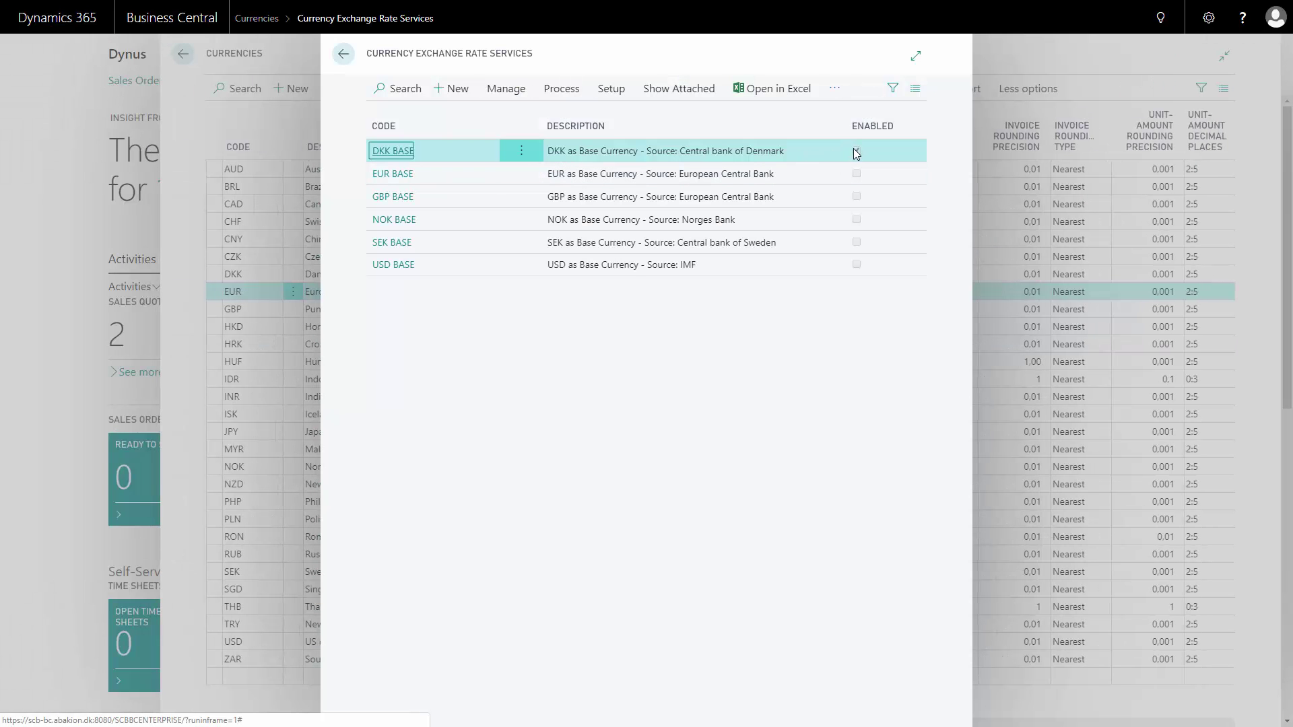
click(343, 57)
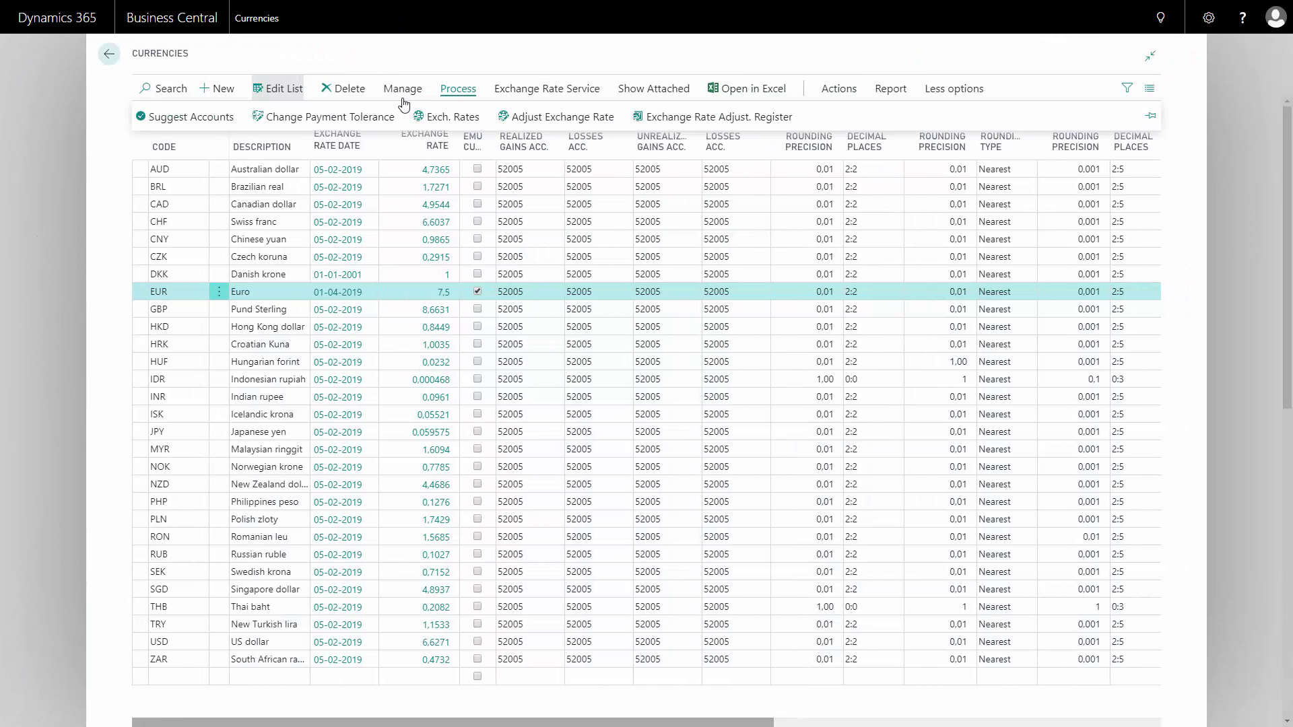
click(525, 90)
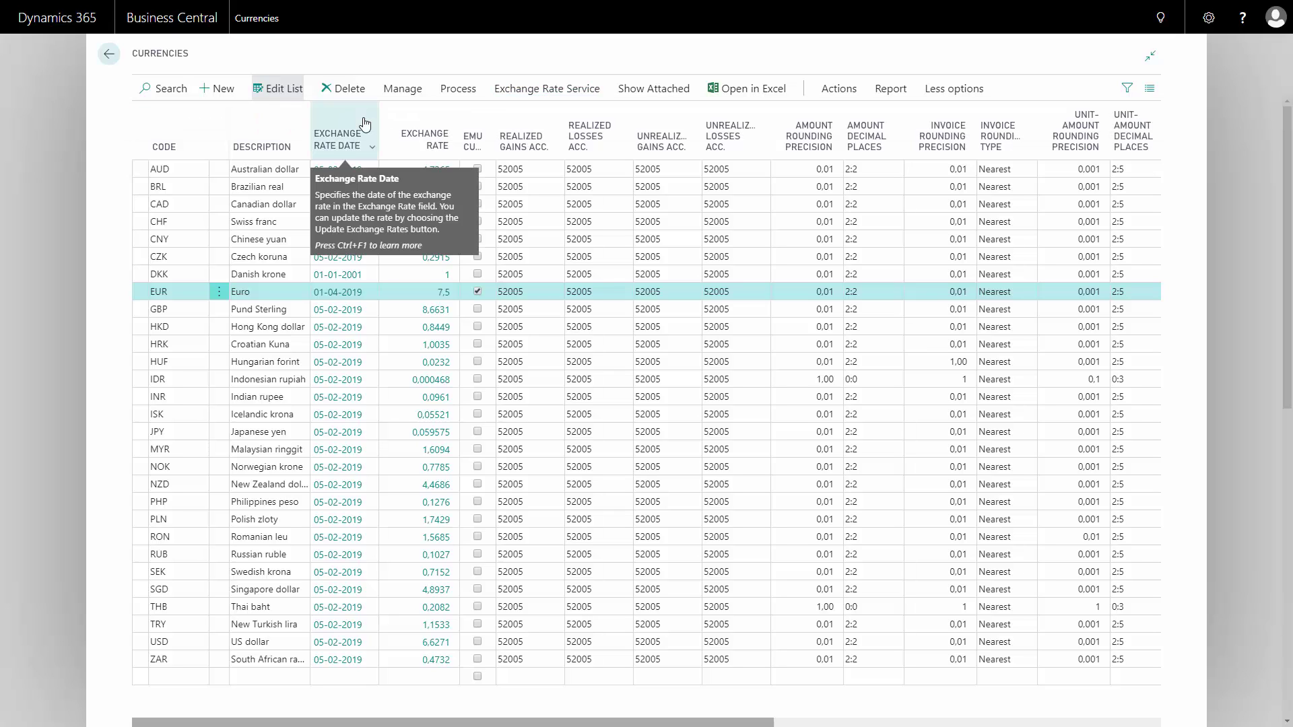
mouse_move(596, 204)
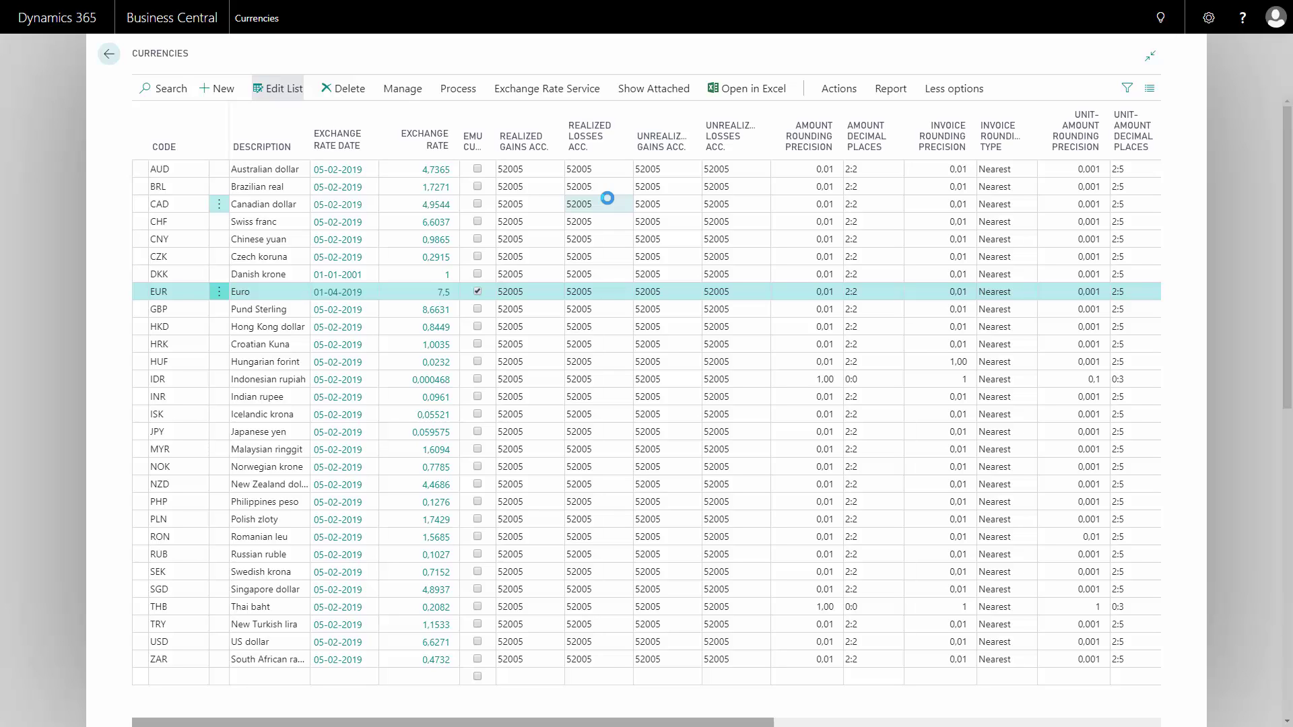
Step: Update all exchange rates from the service to 12-04-2019 values, EUR becoming 7.4643
click(544, 279)
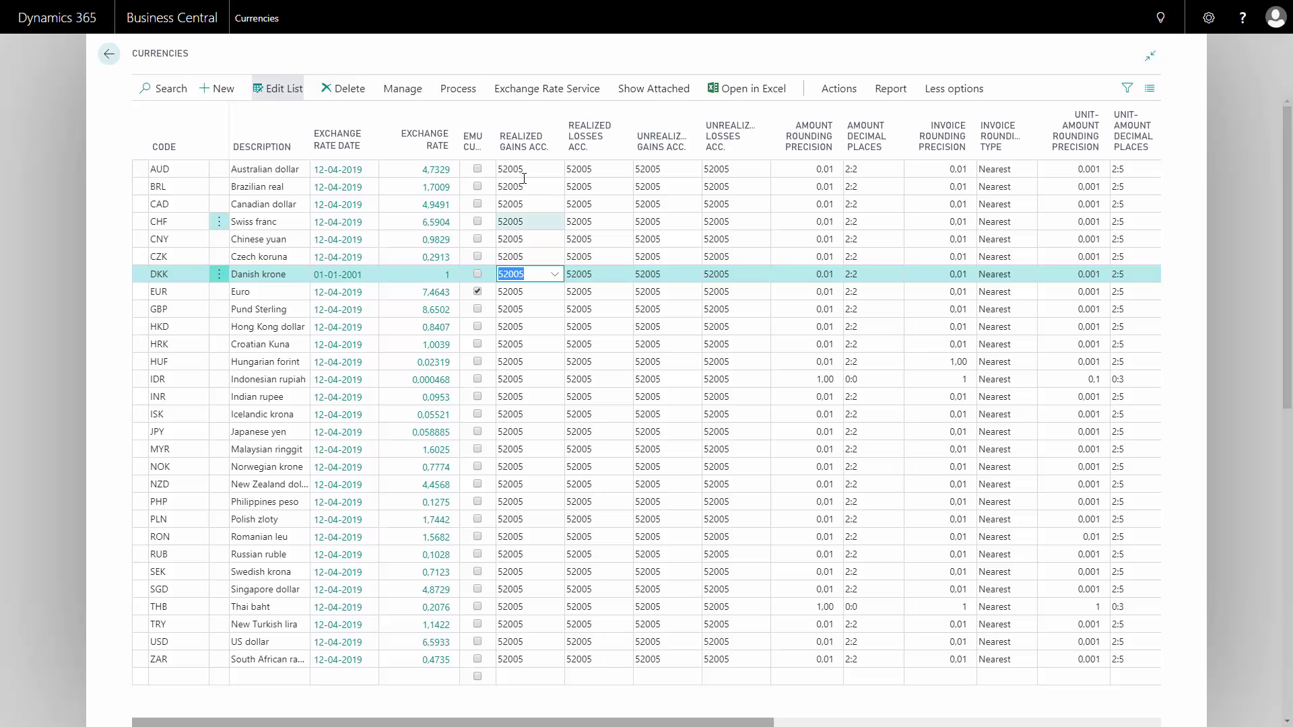
click(467, 91)
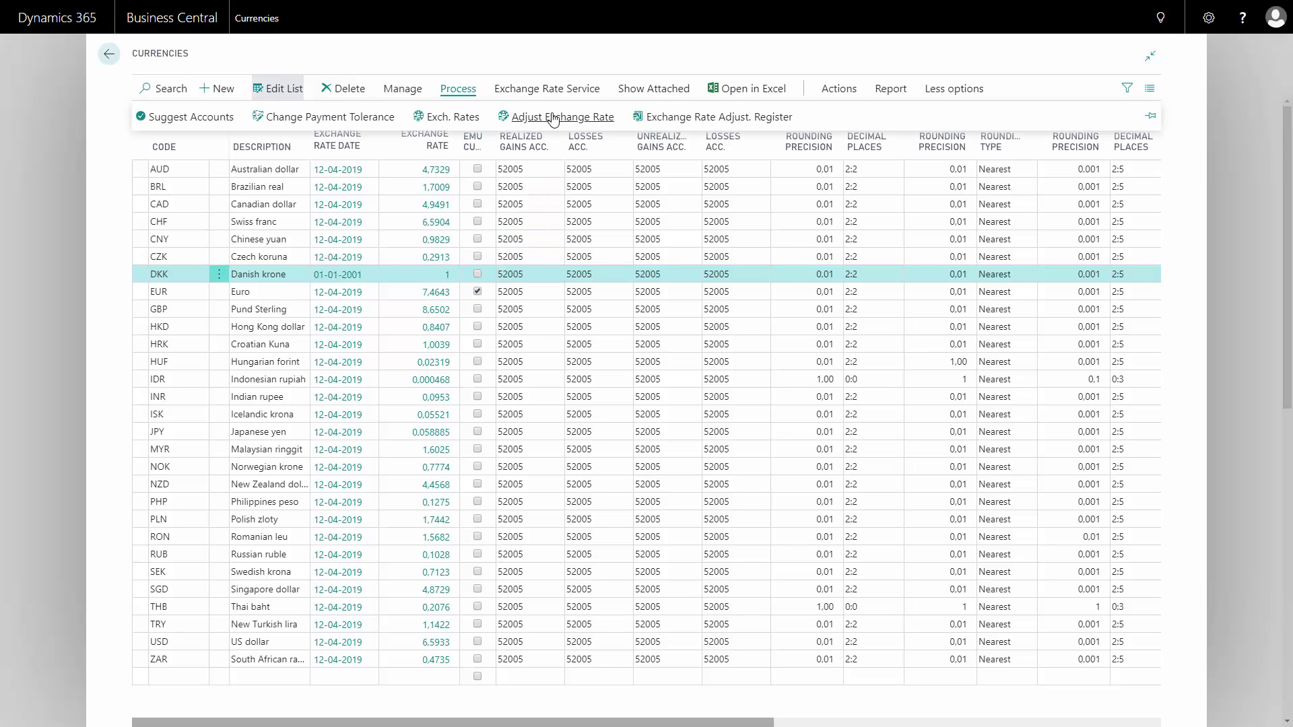